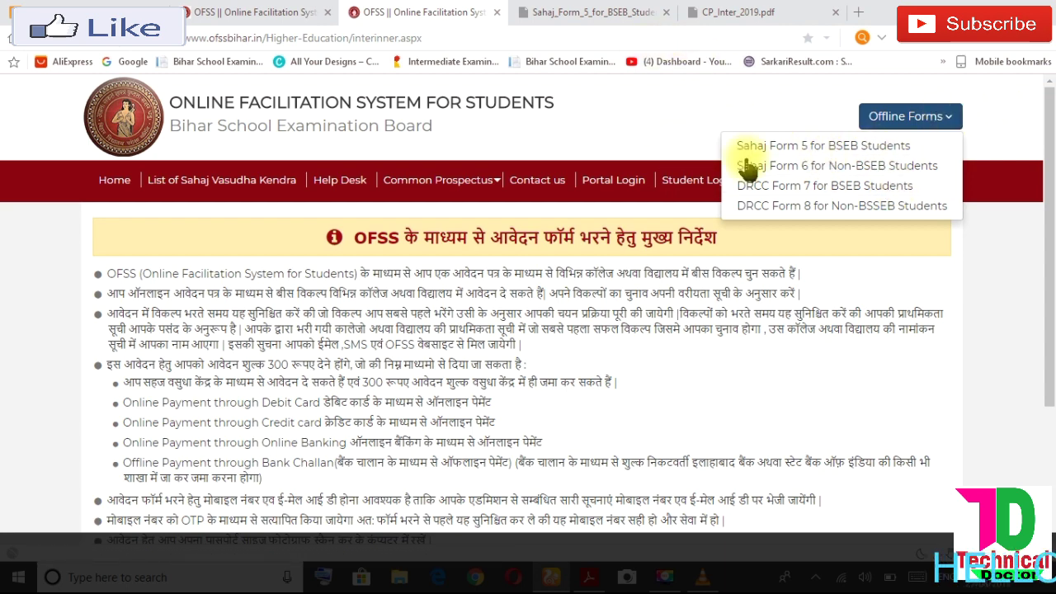
- Review the downloaded Sahaj_Form_5 PDF in its tab
left_click(620, 11)
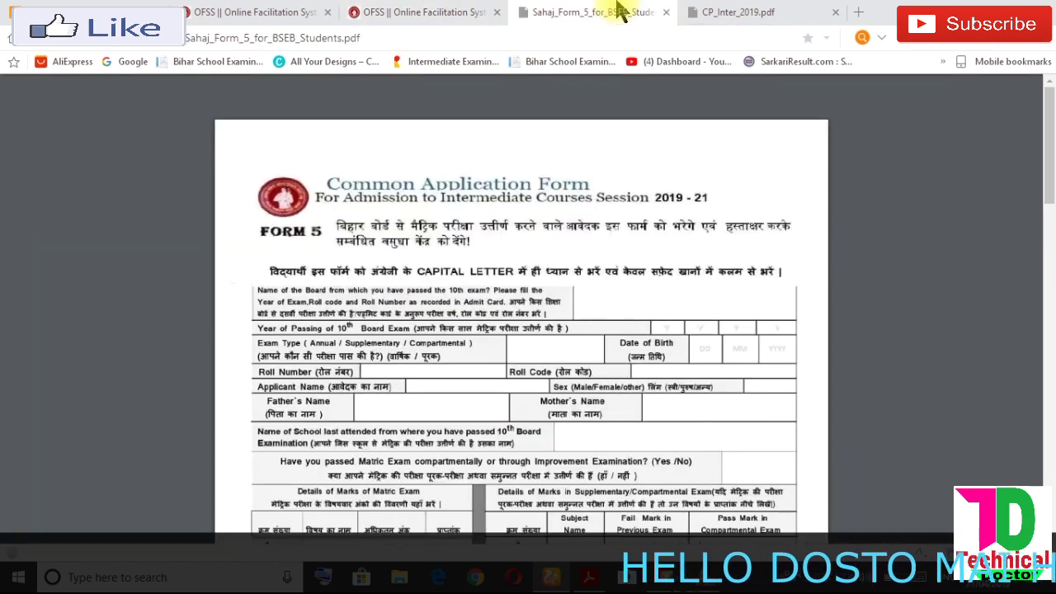
scroll(1043, 188, "down", 1)
left_click_drag(1046, 188, 1048, 462)
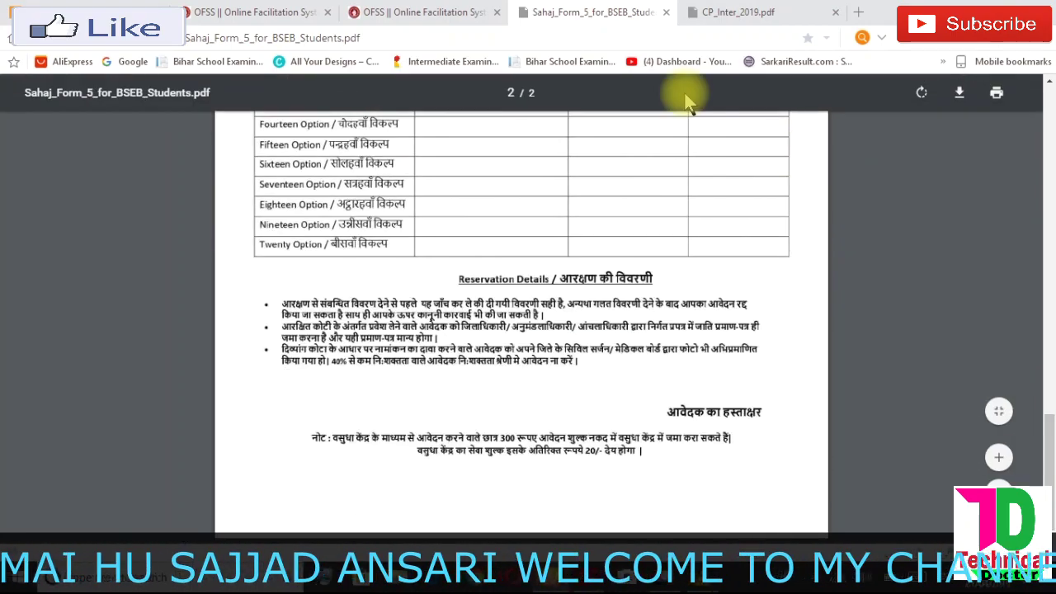
- Back on the OFSS instructions page, launch the online Intermediate application form
left_click(421, 11)
left_click_drag(1046, 165, 1046, 380)
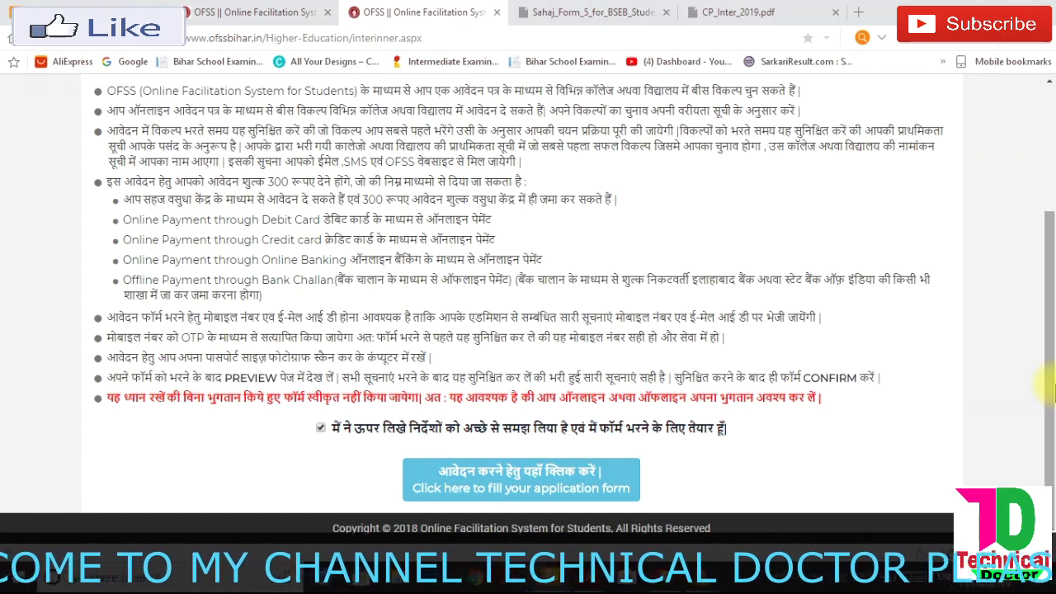
left_click(523, 488)
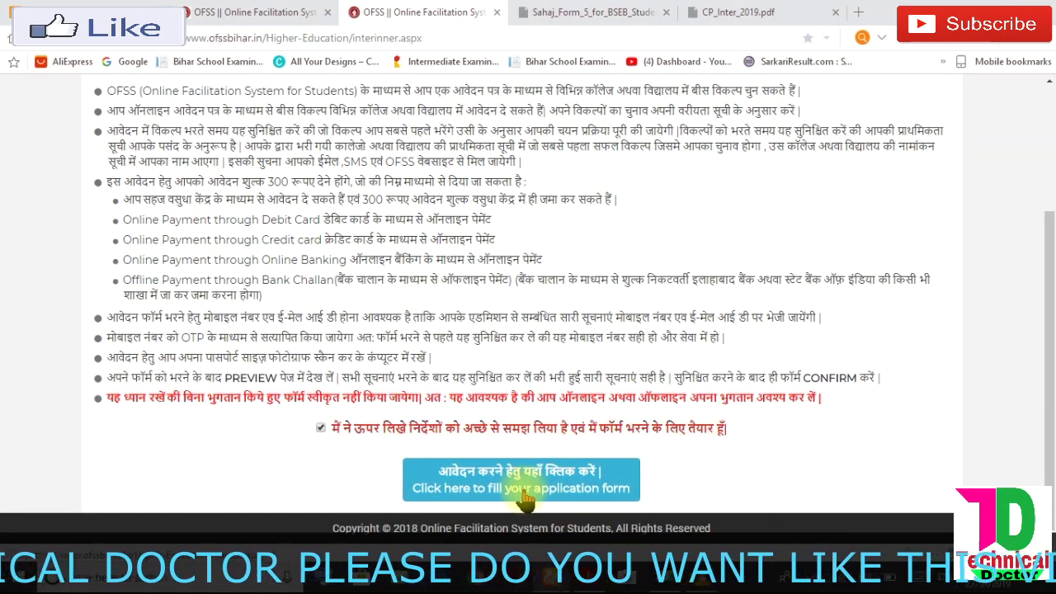
left_click(544, 491)
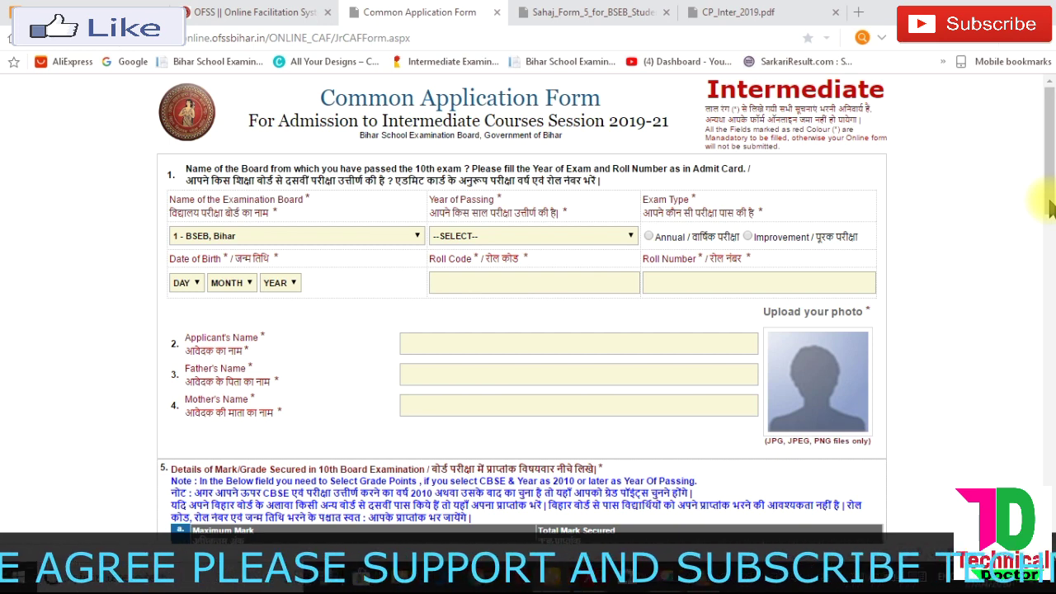
scroll(1052, 208, "up", 5)
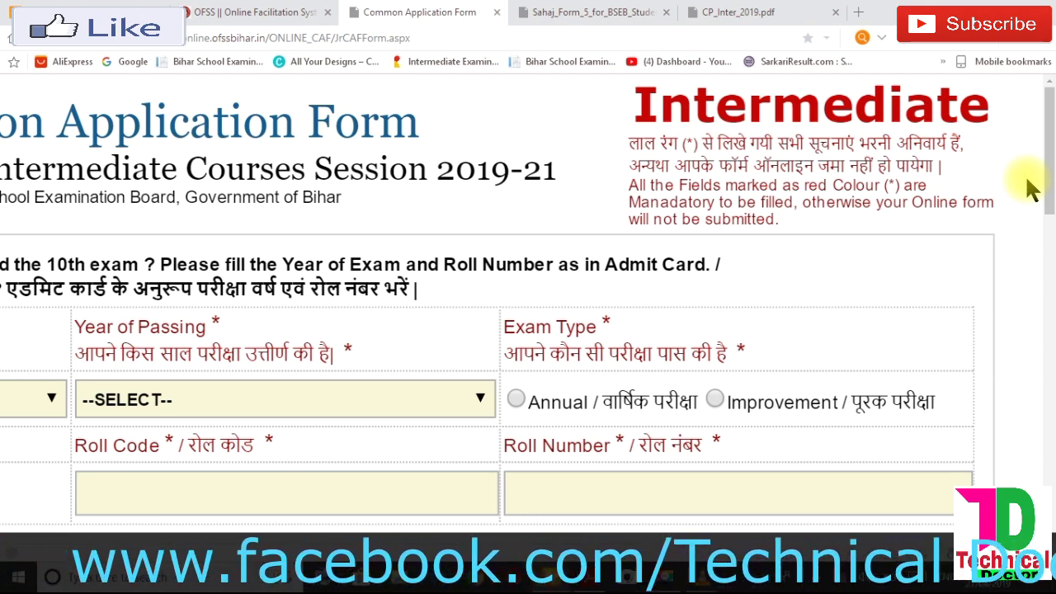
key("ctrl+minus")
key("ctrl+minus")
key("ctrl+minus")
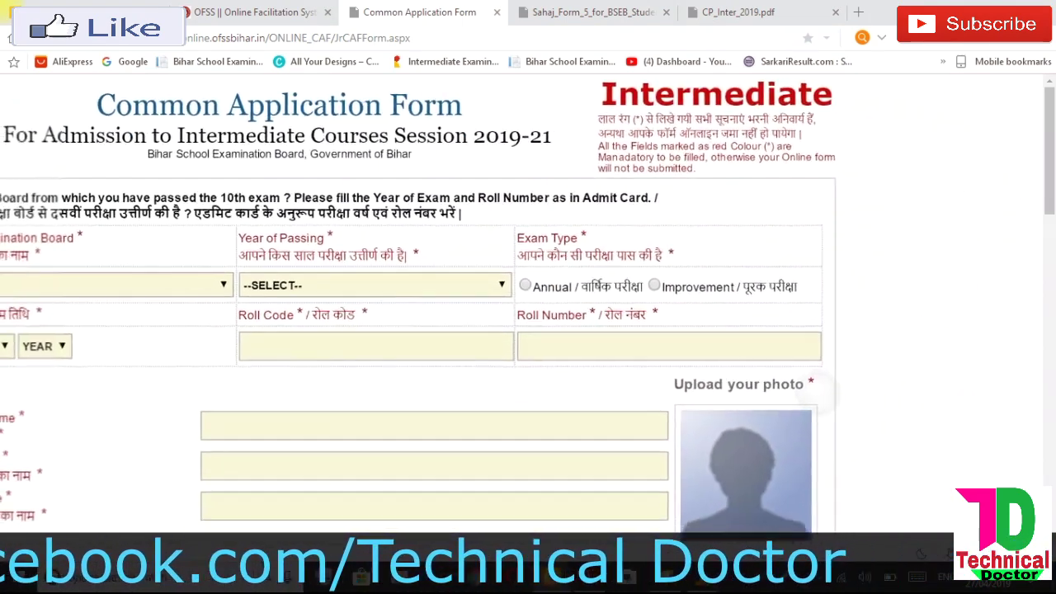
key("Left")
key("Left")
key("Left")
key("Left")
key("Left")
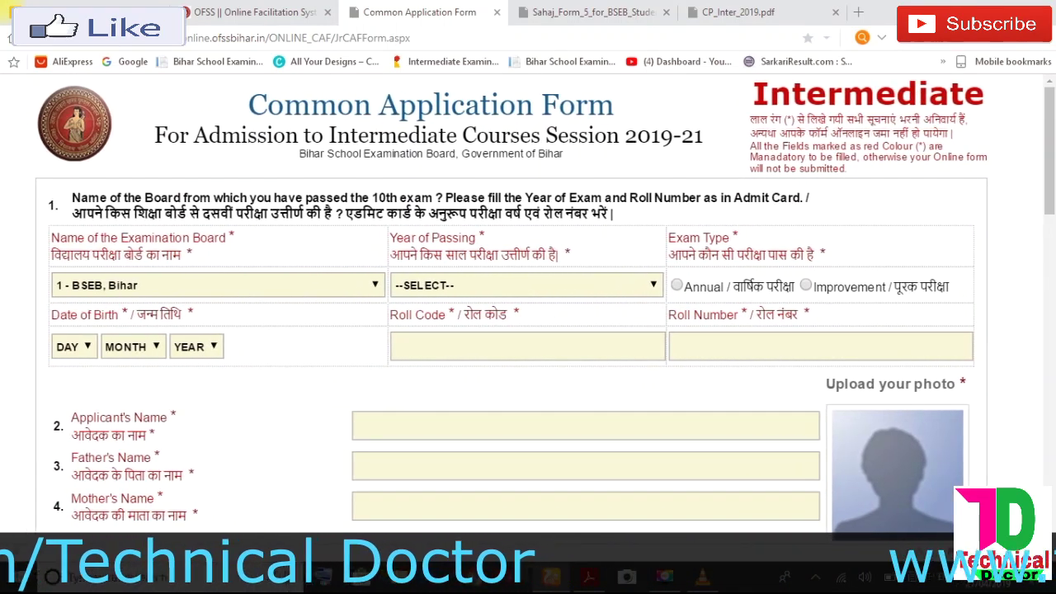
key("Left")
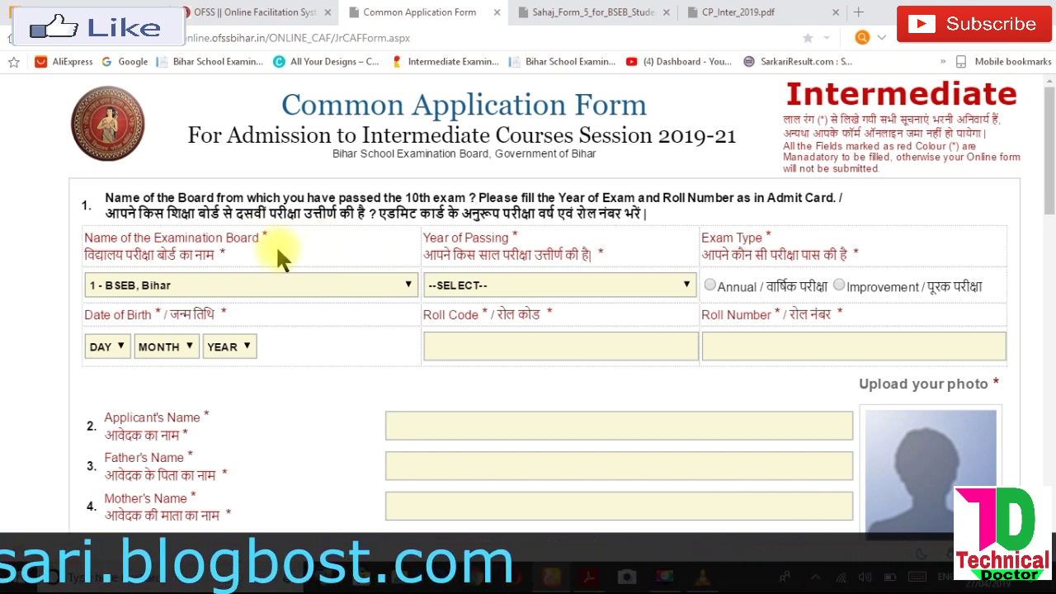
- Set the examination board to 1 - BSEB, Bihar and the year of passing to 2019
left_click(271, 283)
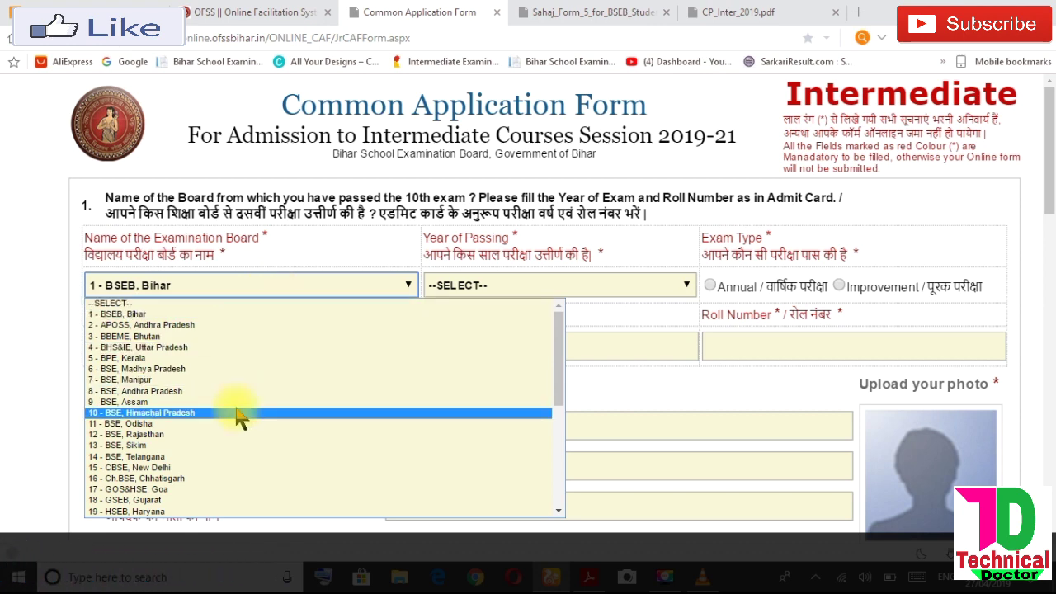
left_click(245, 314)
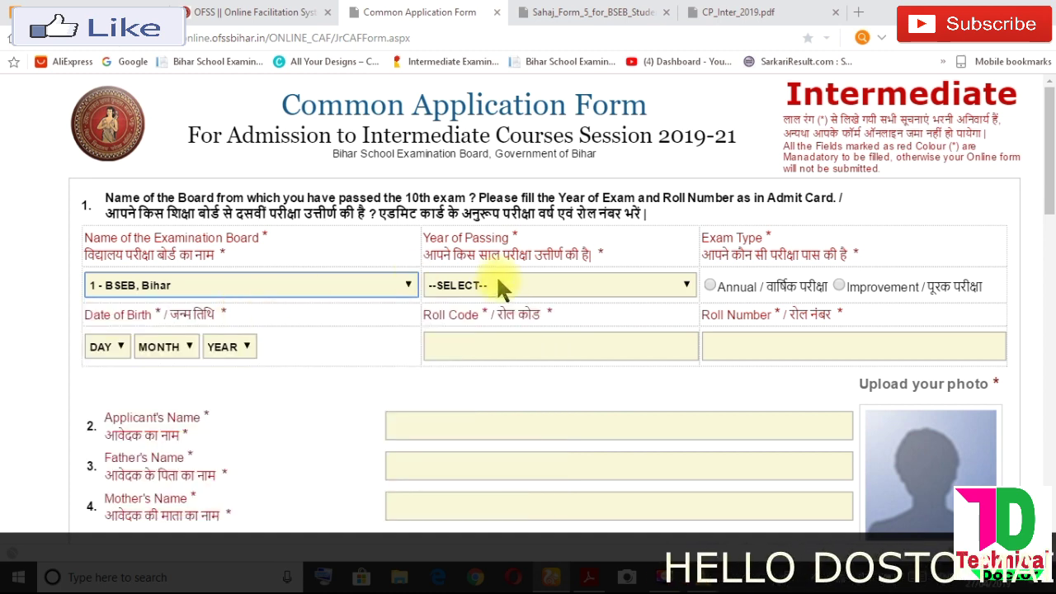
left_click(512, 289)
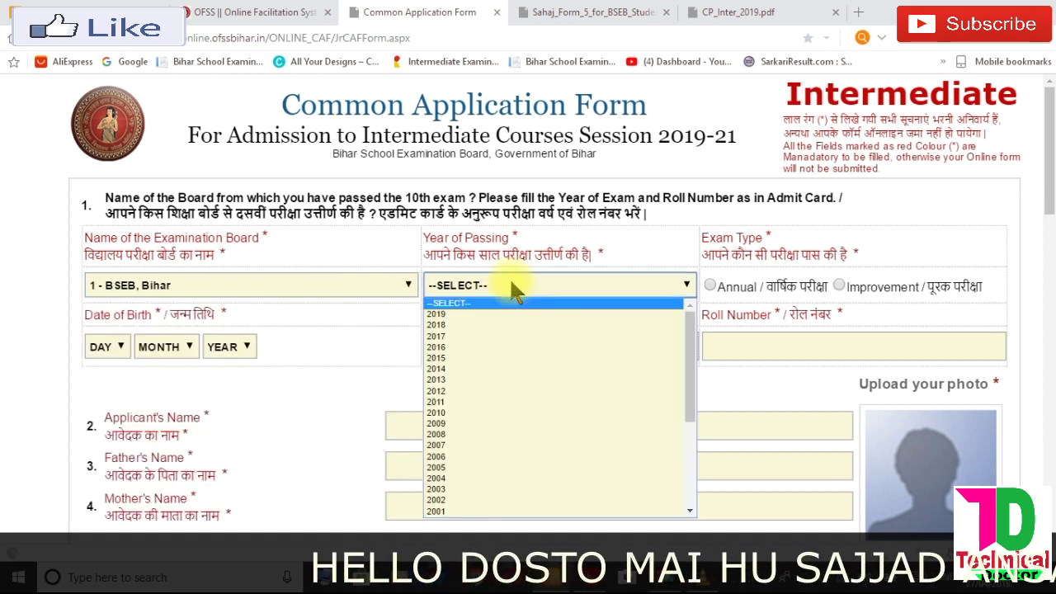
mouse_move(693, 323)
left_mouse_down()
mouse_move(697, 412)
mouse_move(696, 330)
left_mouse_up()
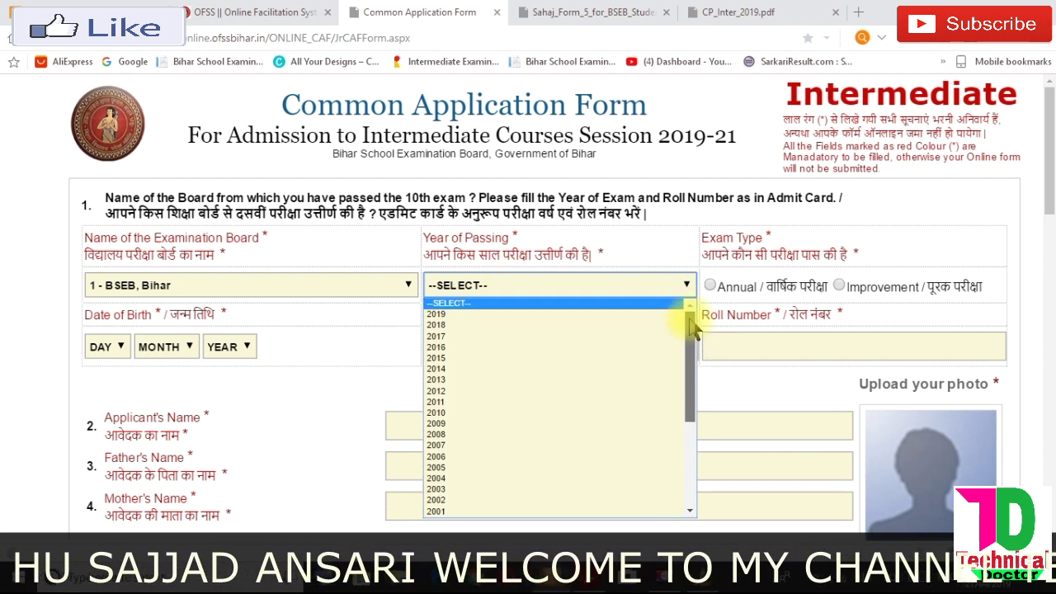
left_click(536, 316)
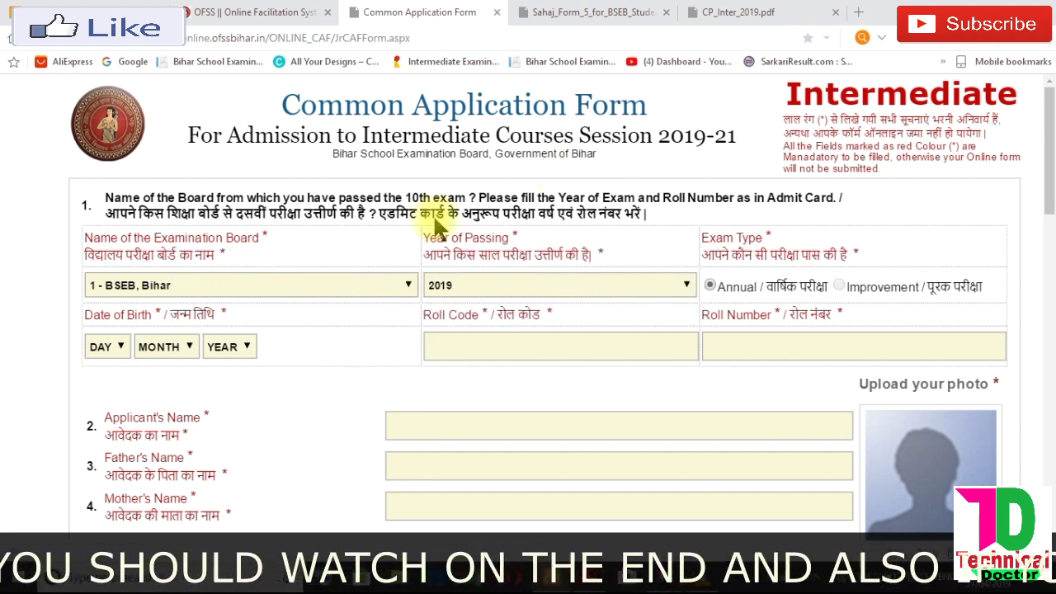
left_click(114, 347)
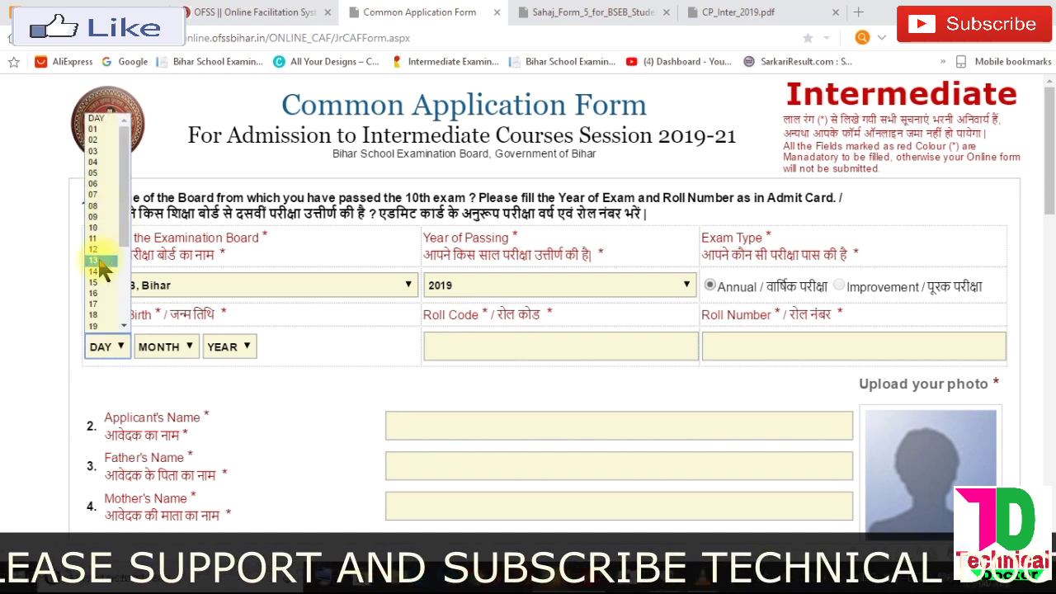
left_click(97, 292)
left_click(168, 348)
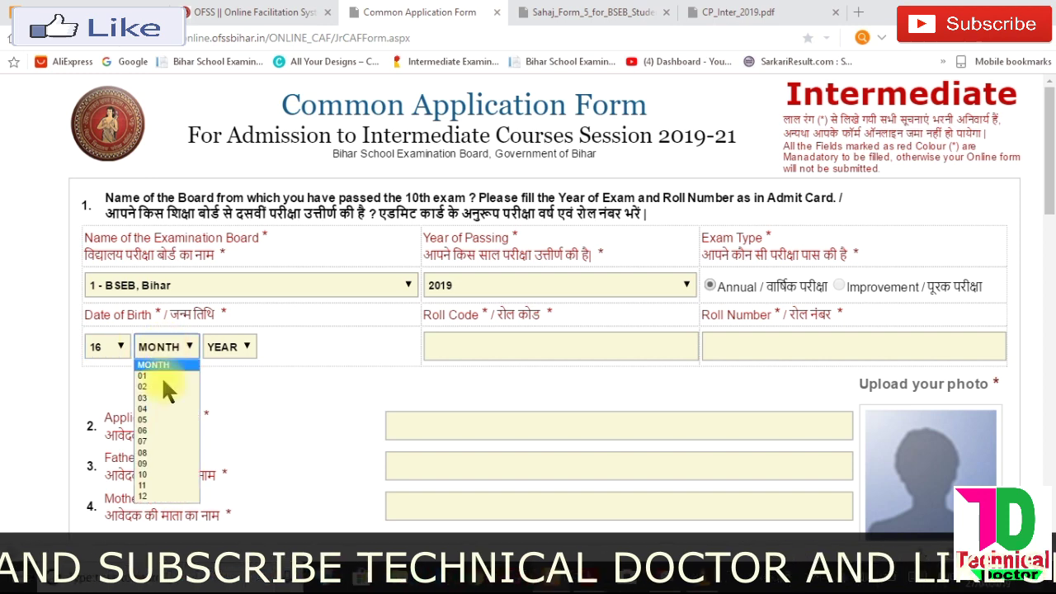
left_click(159, 462)
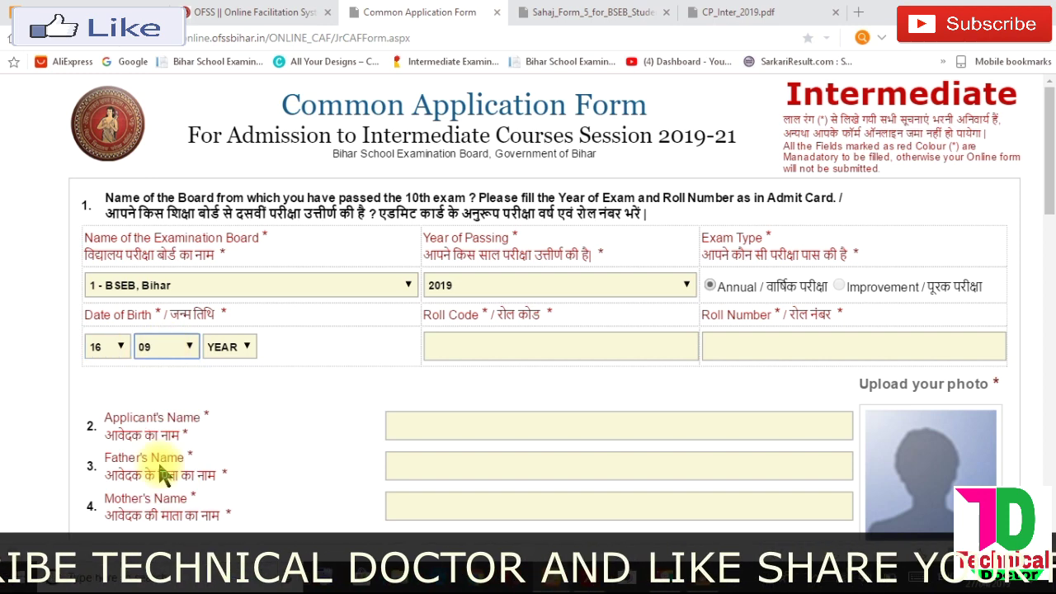
left_click(228, 349)
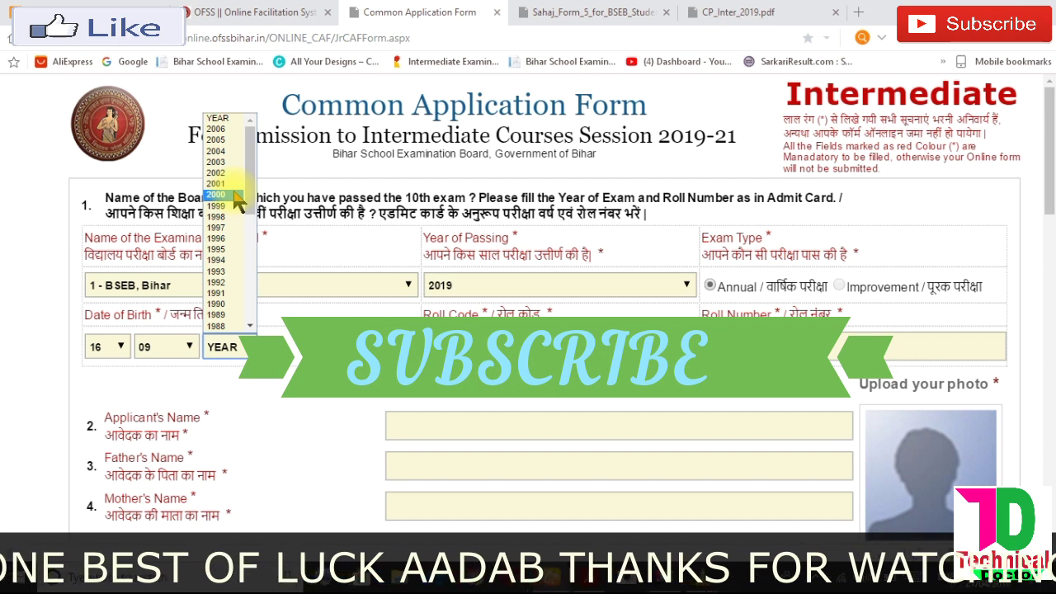
left_click(237, 199)
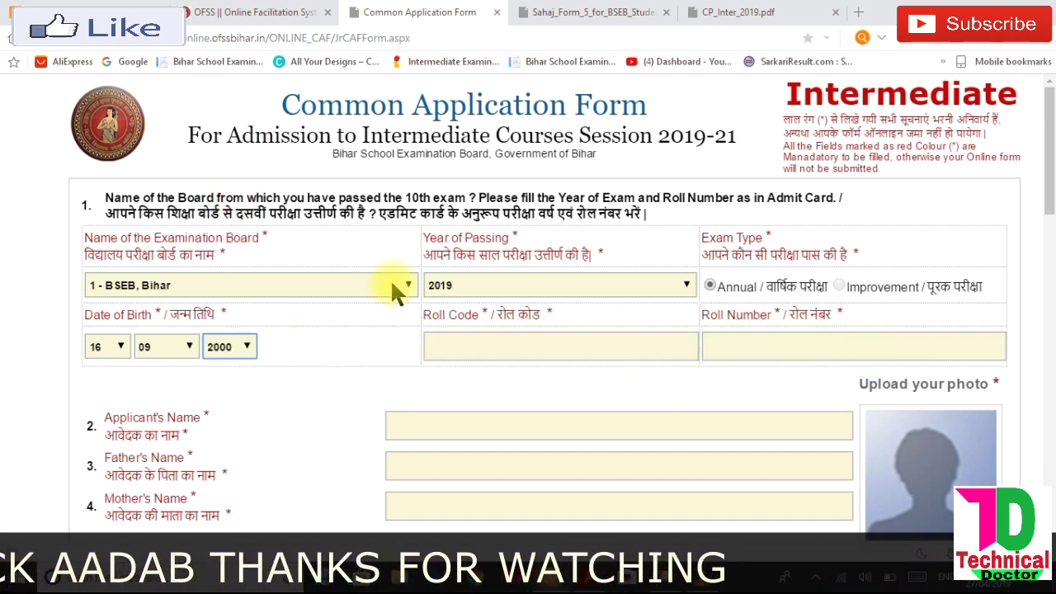
left_click(454, 344)
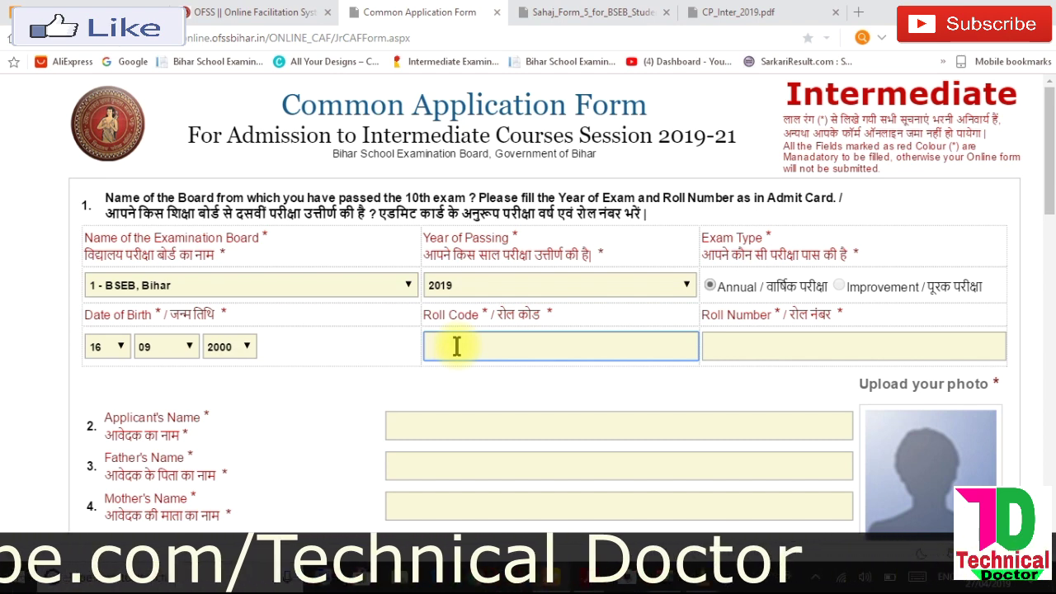
- Fill in the roll code and roll number, then the applicant's full name
type("33")
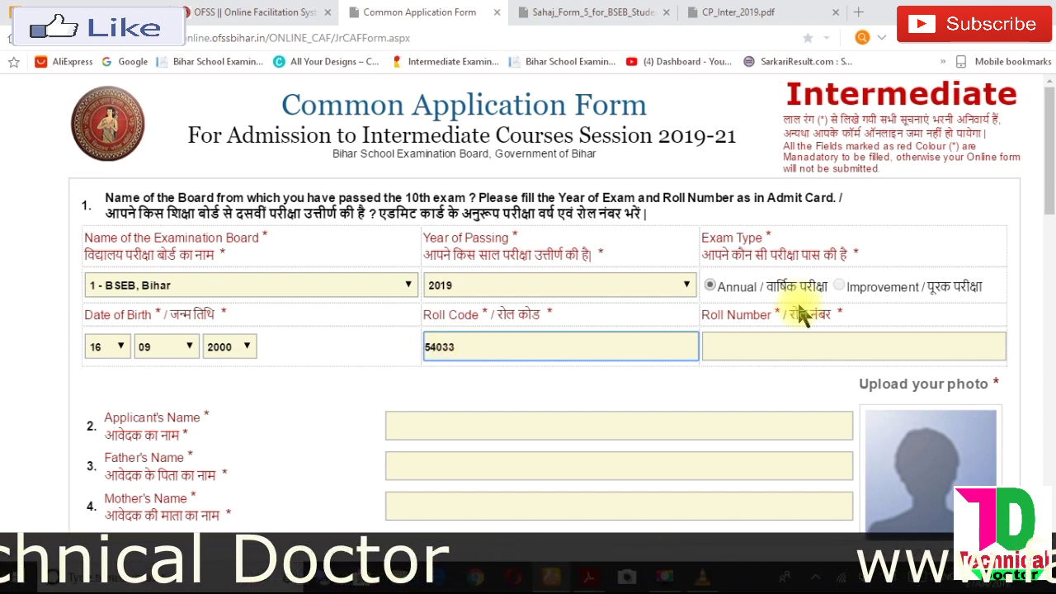
left_click(751, 339)
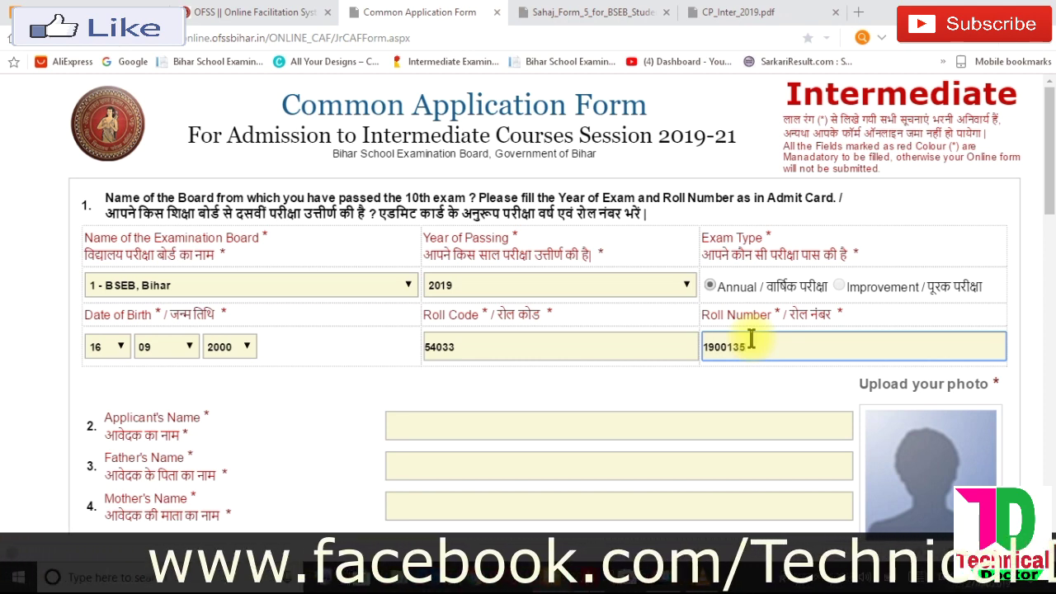
left_click(442, 428)
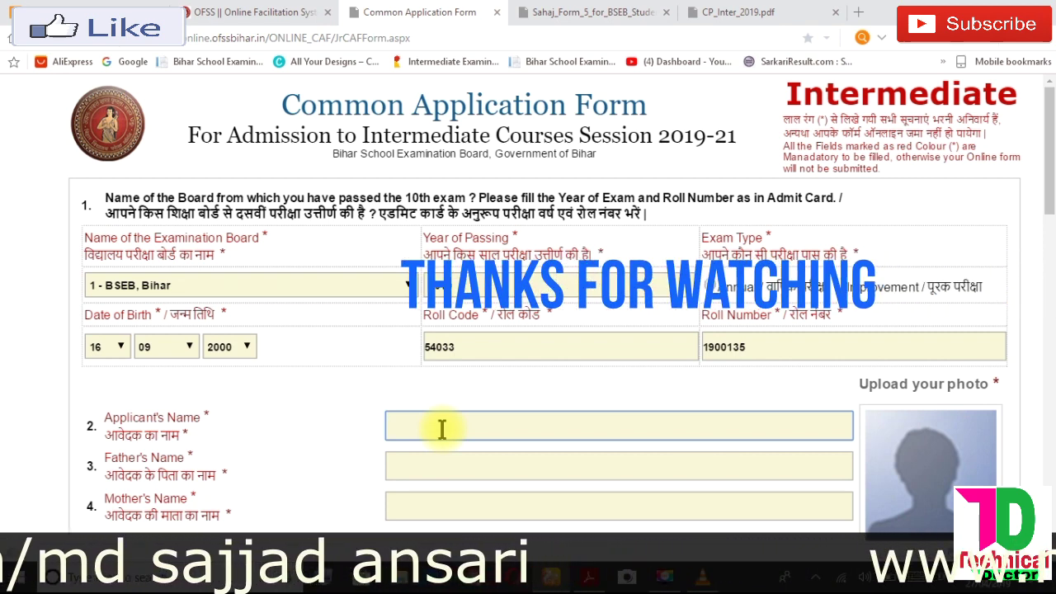
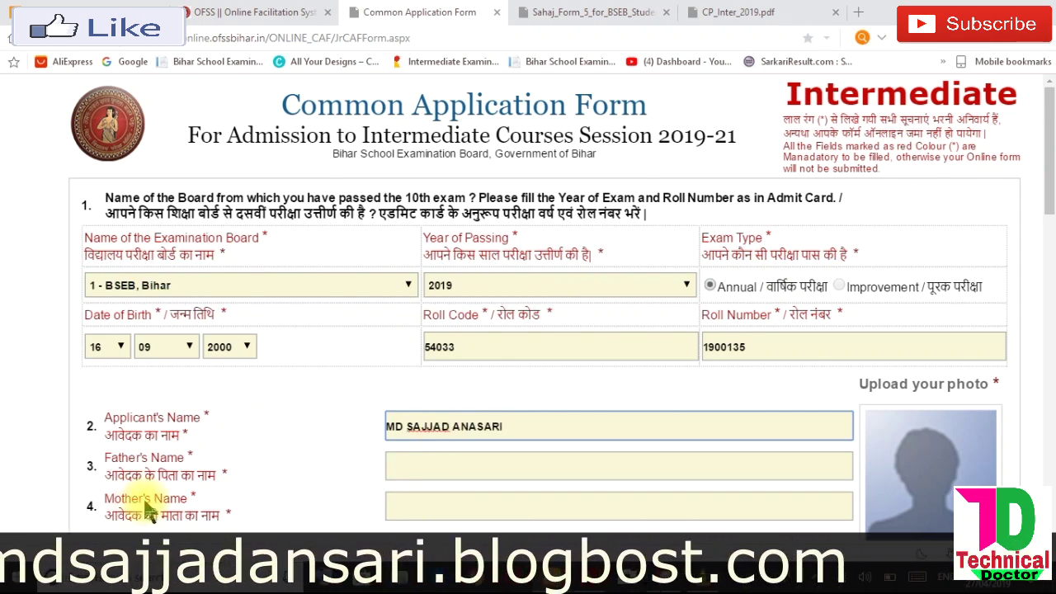
- Enter the father's name and the mother's name in their fields
left_click(405, 475)
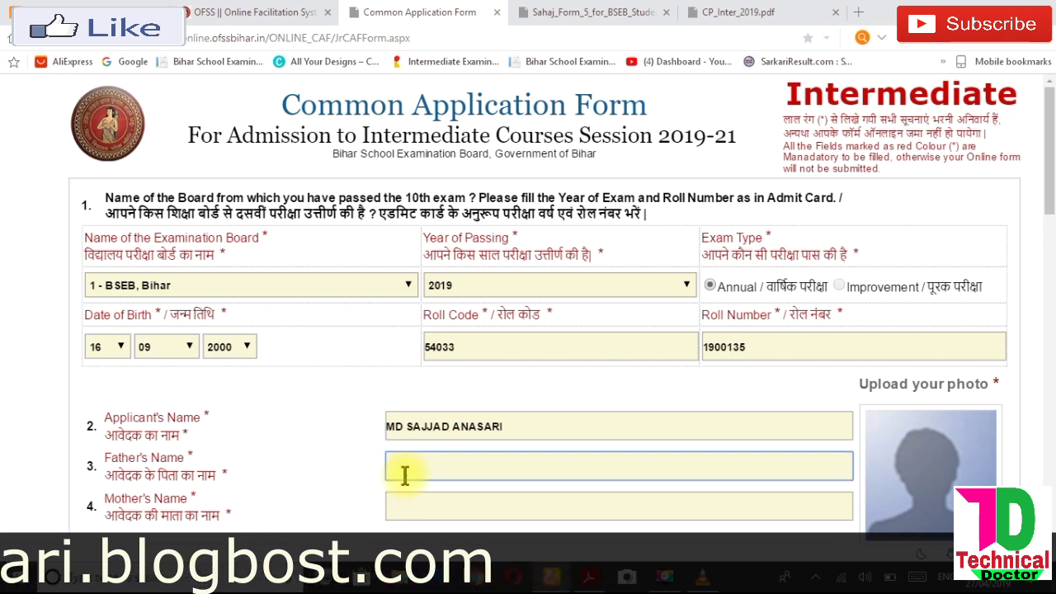
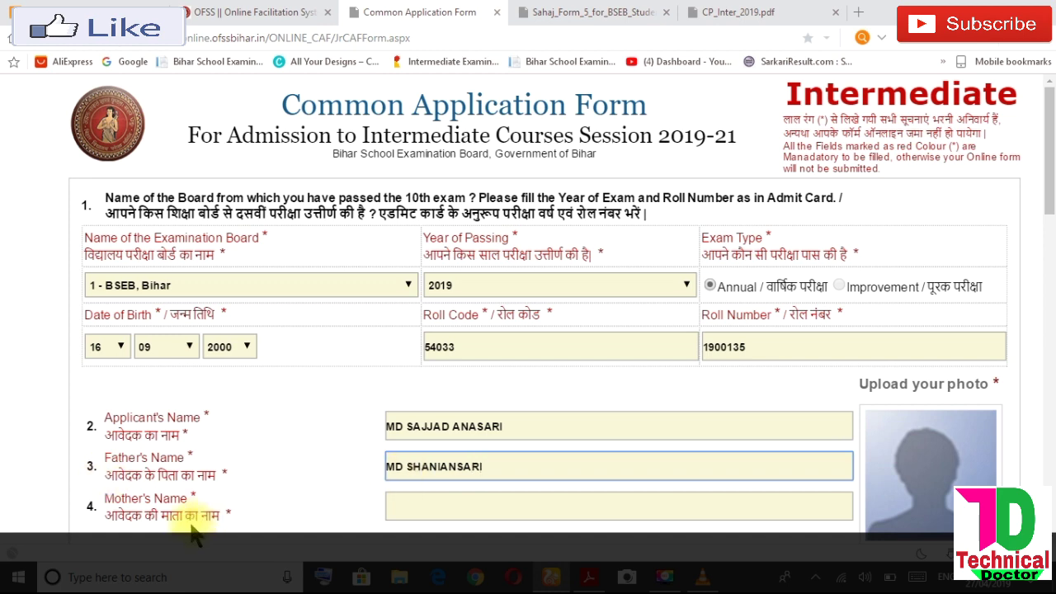
left_click(422, 509)
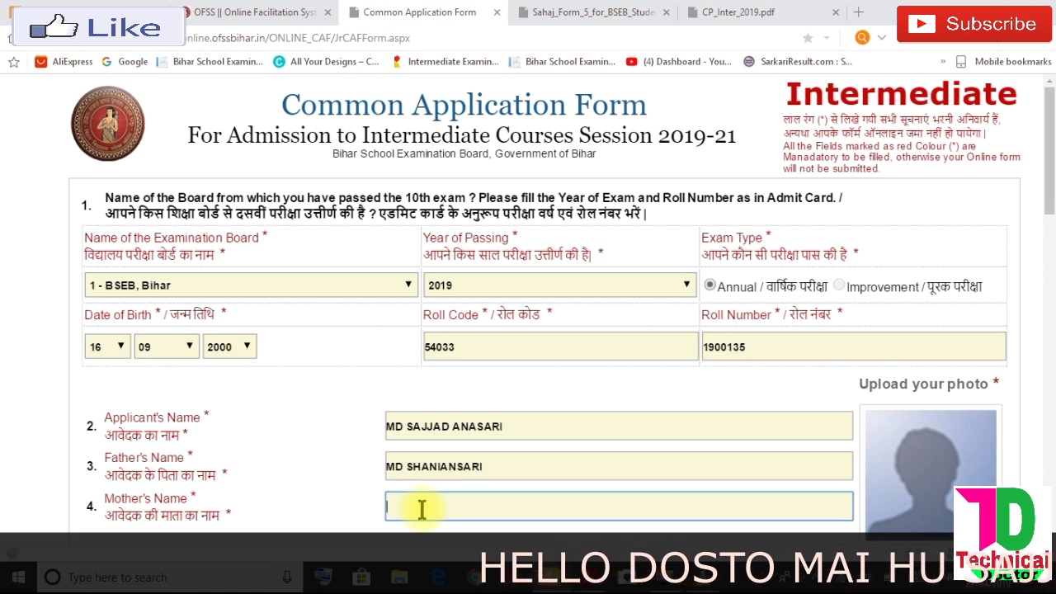
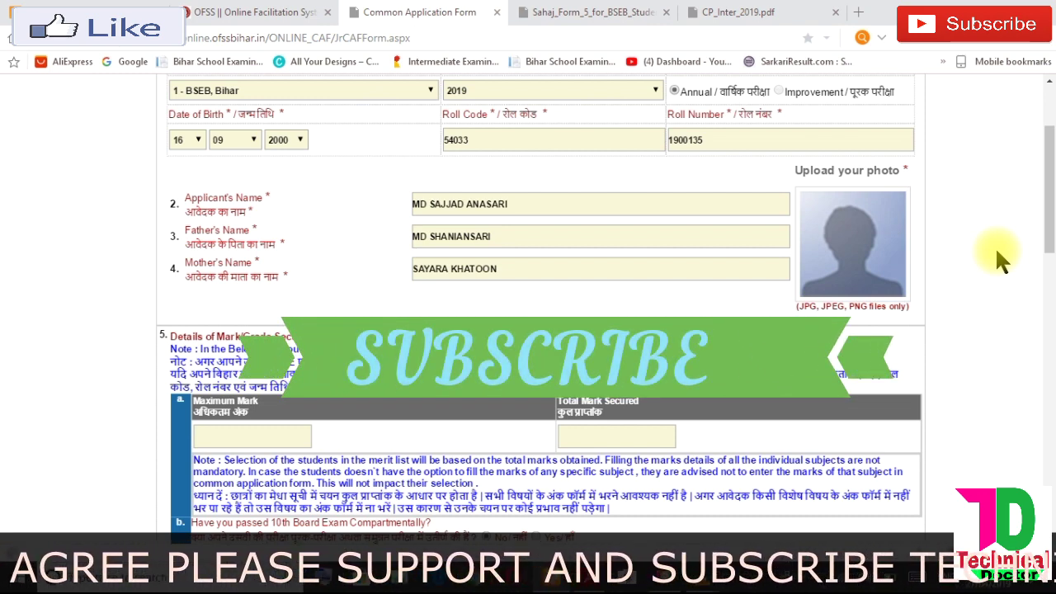
- Open the photo upload popup and browse for the applicant's picture file
left_click(854, 251)
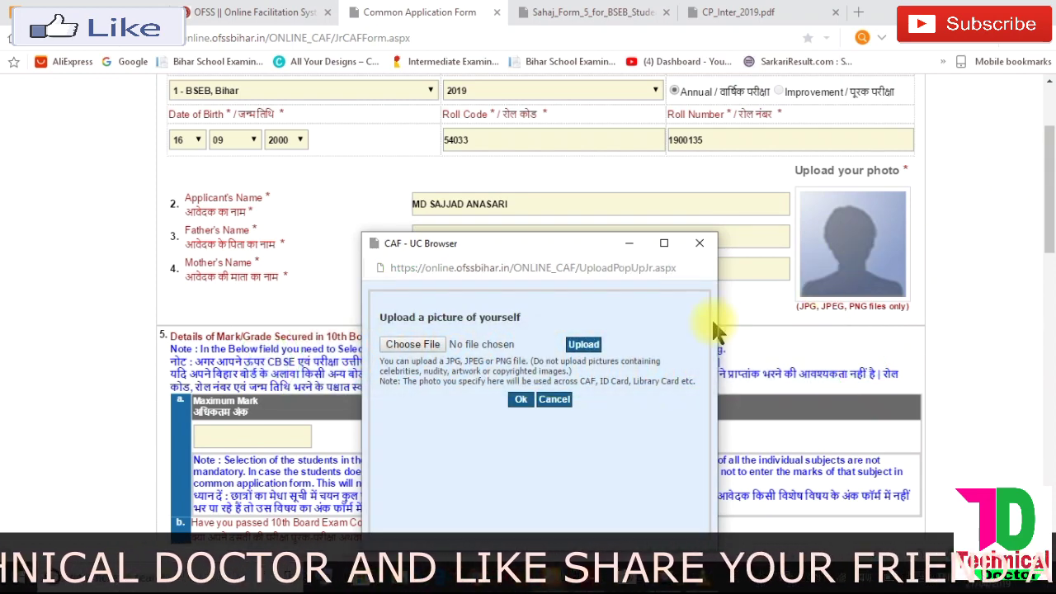
left_click(401, 347)
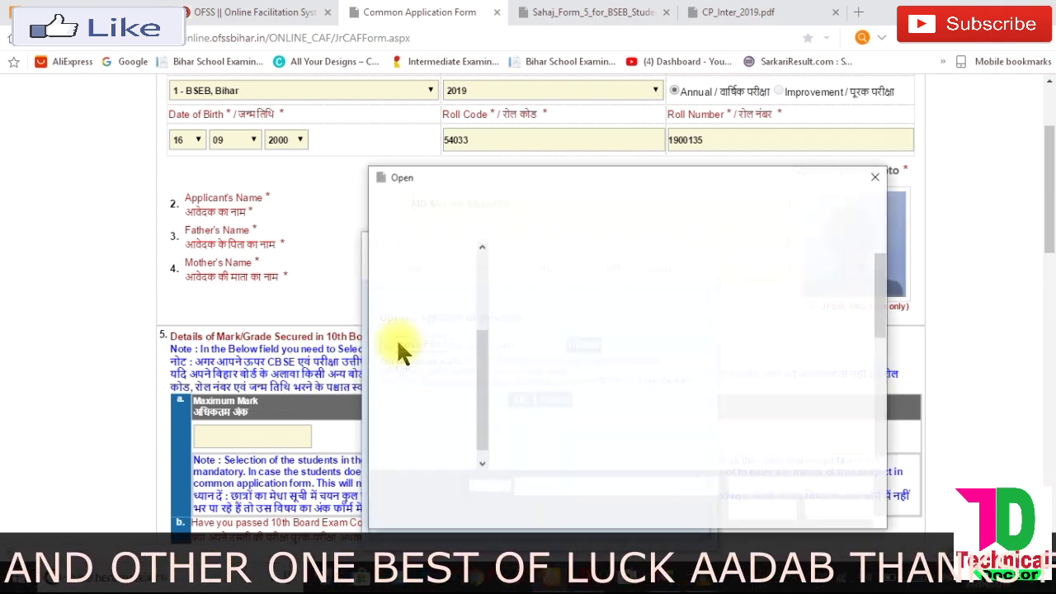